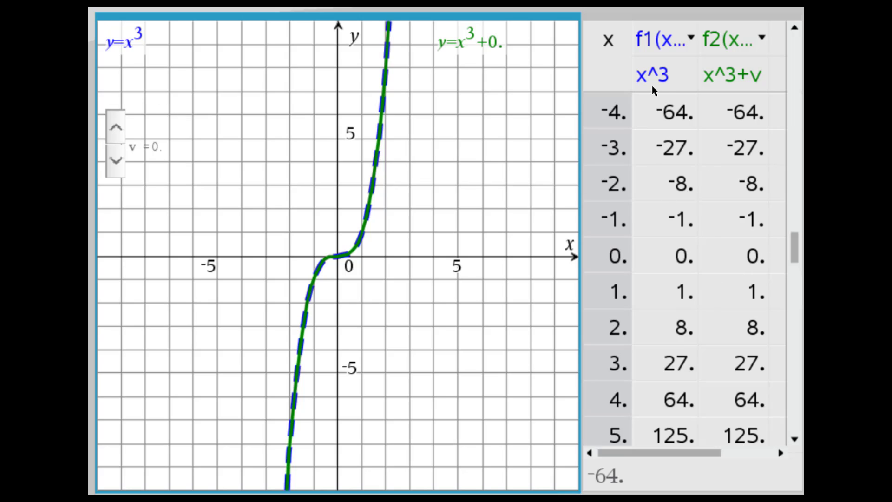
# - Raise slider v from 0 to 3, shifting the cubic graph up three units
pyautogui.click(115, 123)
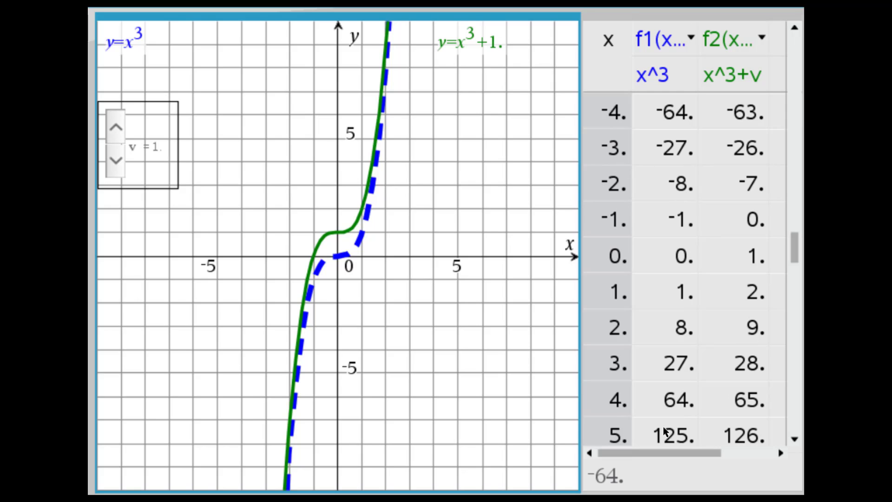
pyautogui.click(122, 128)
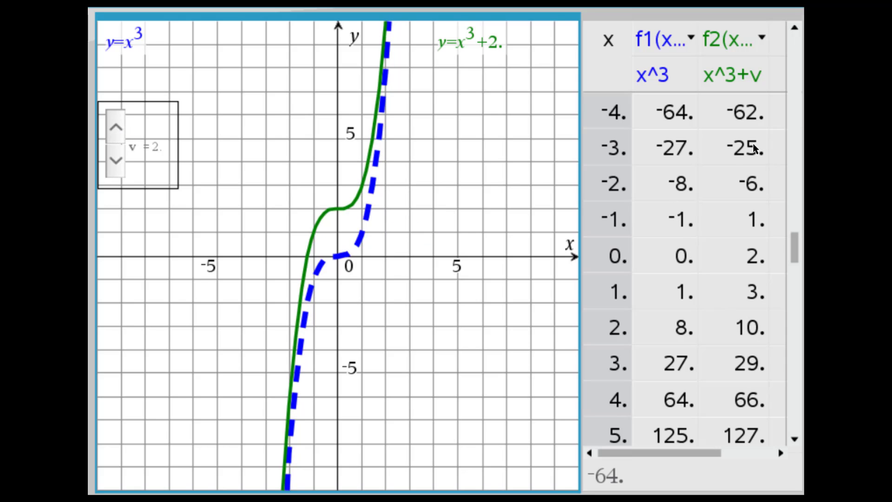
pyautogui.click(124, 129)
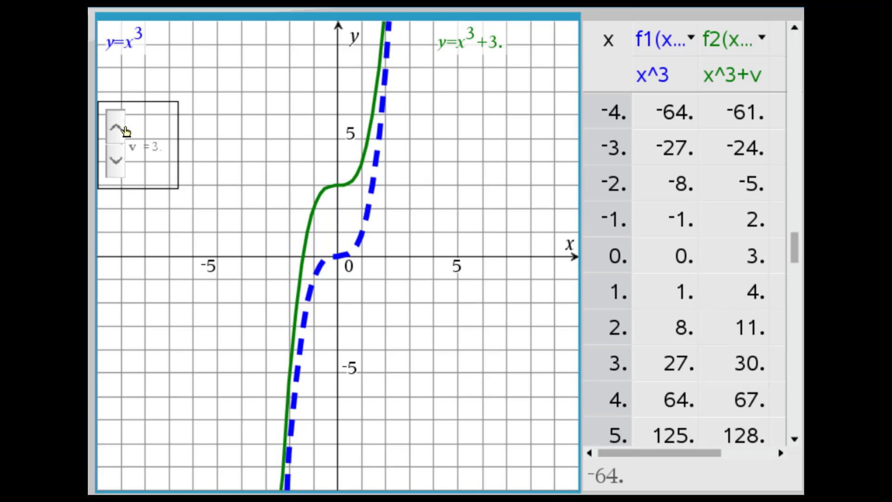
# - Lower v back through 0 to −3, moving the cubic below its parent graph
pyautogui.click(113, 167)
pyautogui.click(113, 168)
pyautogui.click(113, 168)
pyautogui.click(113, 168)
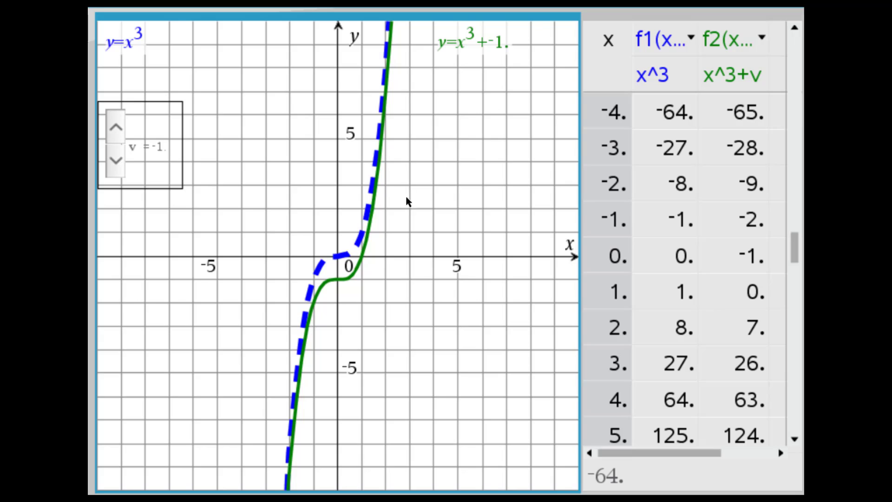
pyautogui.click(116, 160)
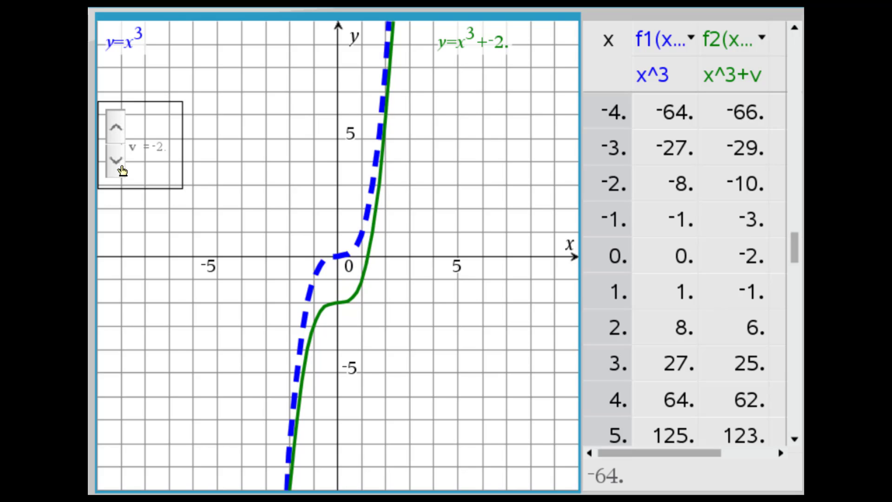
pyautogui.click(116, 160)
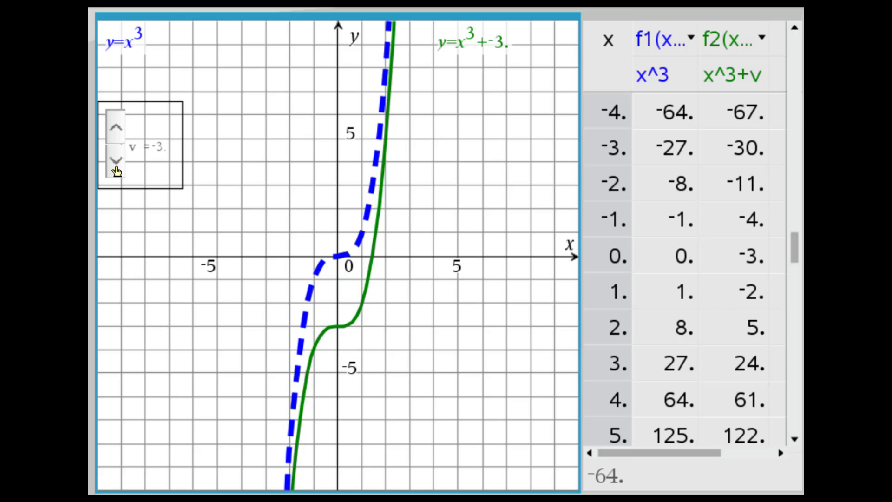
pyautogui.click(116, 160)
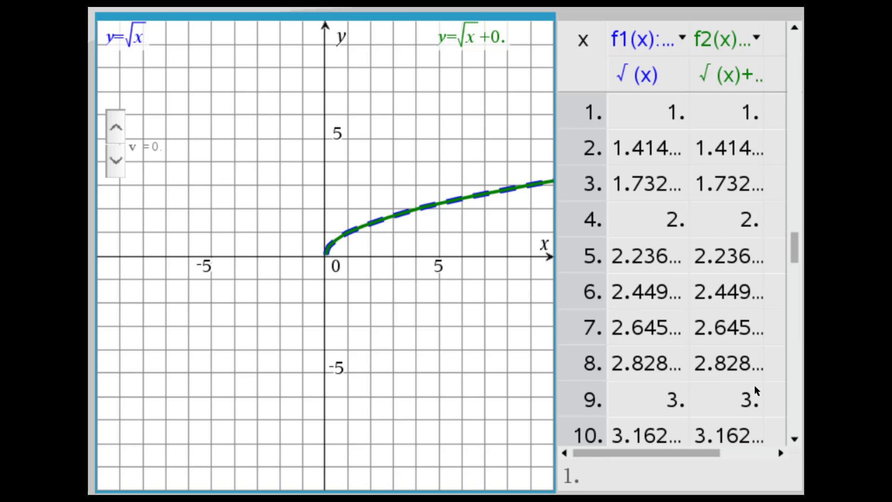
# - Raise slider v from 0 to 4, shifting y=√x+v up four units
pyautogui.click(116, 128)
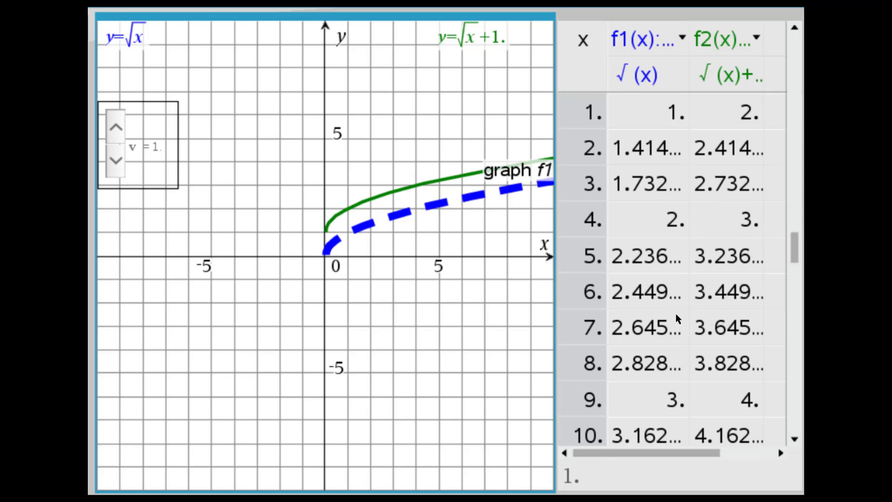
pyautogui.click(118, 130)
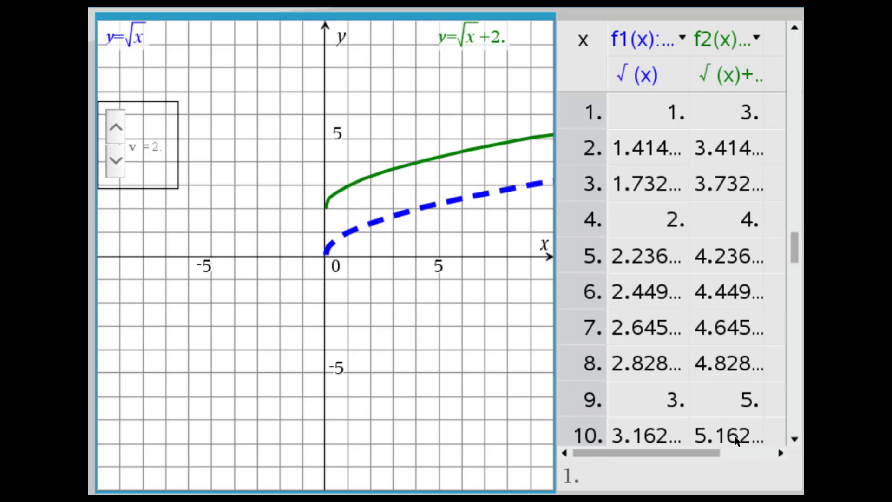
pyautogui.click(117, 132)
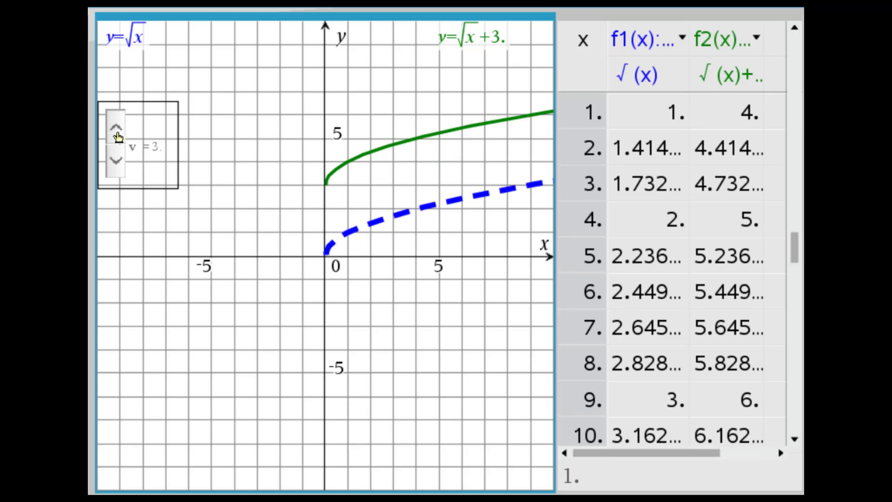
pyautogui.click(117, 134)
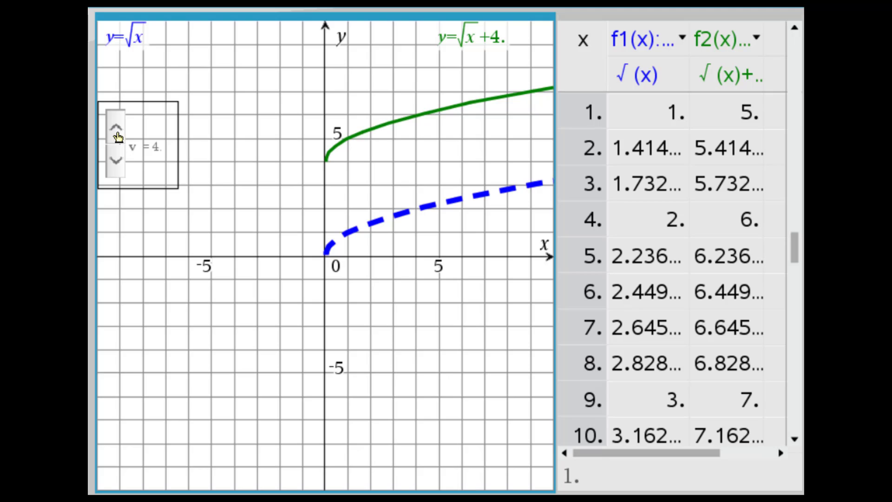
# - Lower v from 4 back through 0 to −3, placing √x+v three units below √x
pyautogui.click(116, 169)
pyautogui.click(116, 169)
pyautogui.click(116, 169)
pyautogui.click(116, 169)
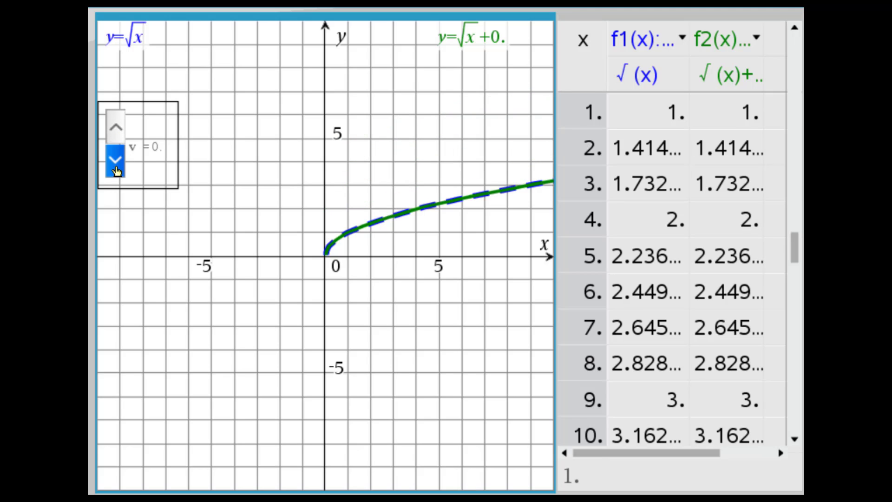
pyautogui.click(116, 170)
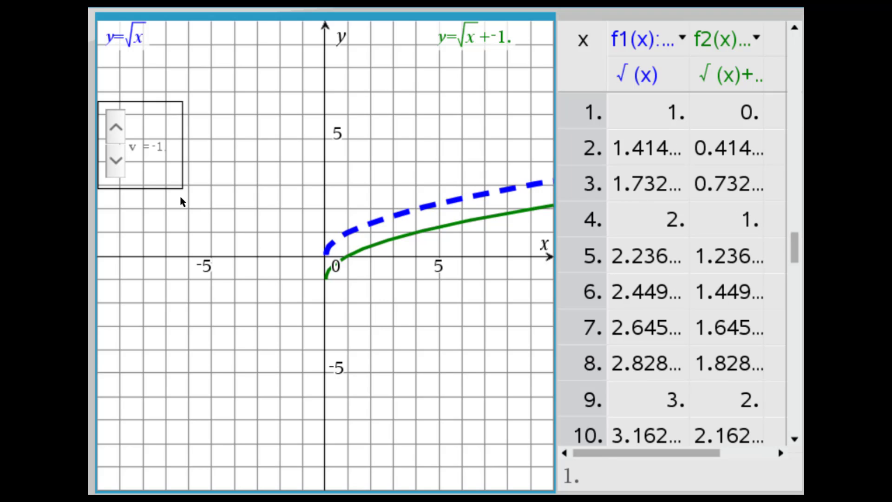
pyautogui.click(121, 168)
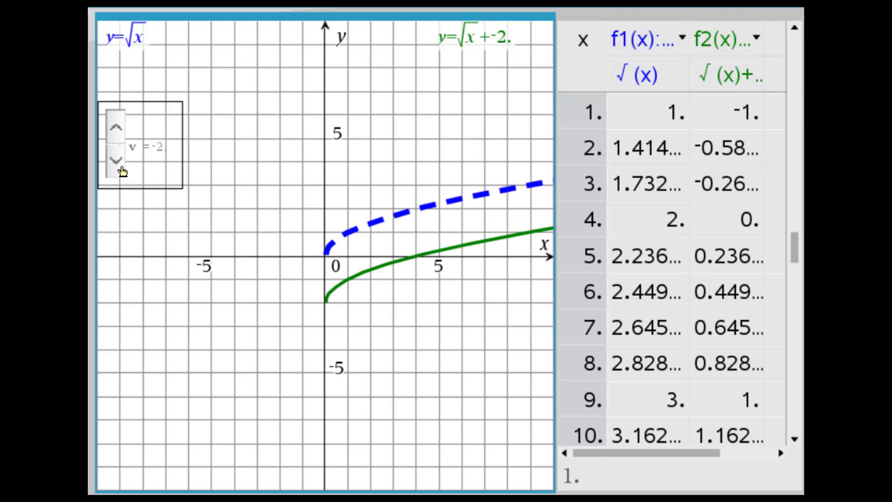
pyautogui.click(116, 159)
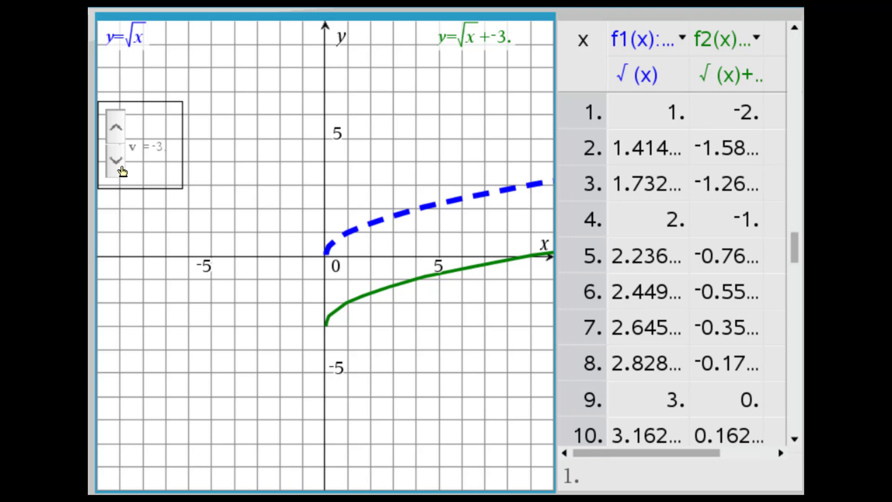
pyautogui.click(116, 160)
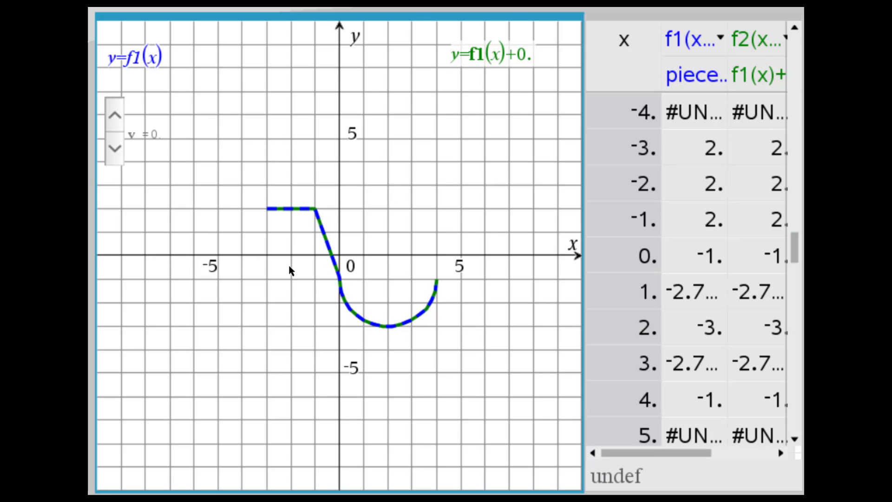
# - Raise slider v from 0 to 4, shifting f1(x)+v up four units
pyautogui.click(118, 118)
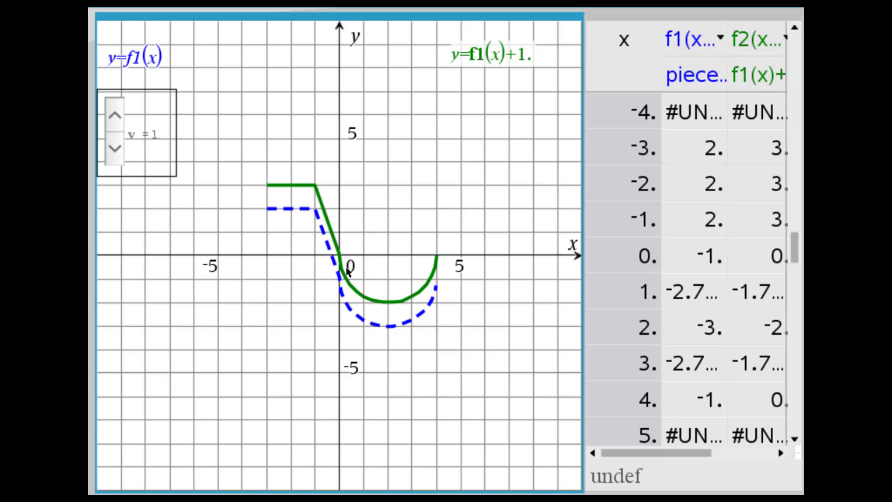
pyautogui.click(114, 115)
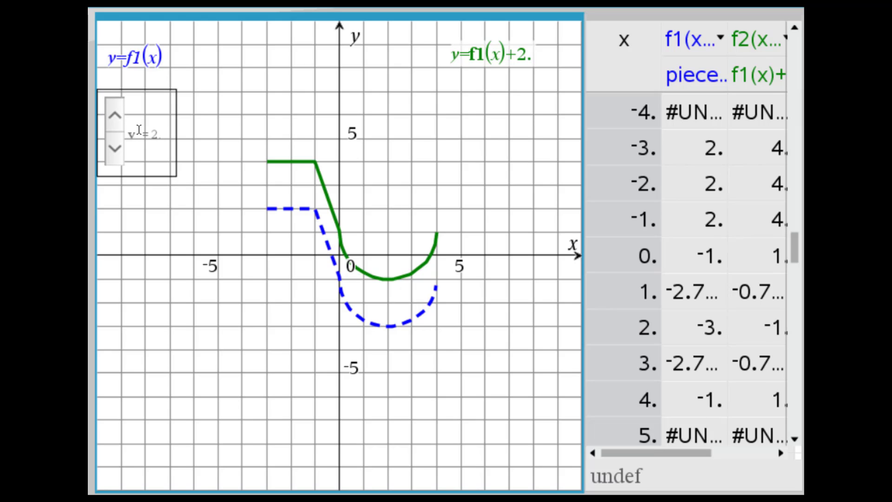
pyautogui.click(115, 115)
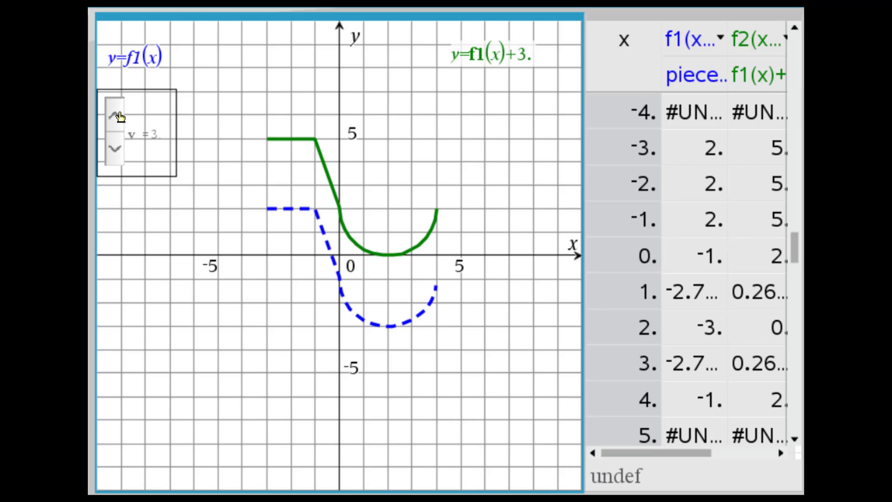
pyautogui.click(115, 115)
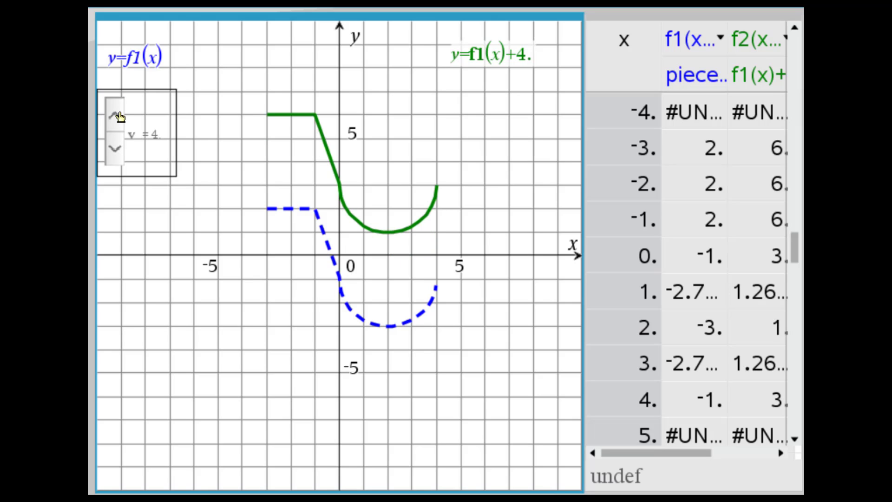
# - Lower v from 4 back to 0 and on to −2
pyautogui.click(114, 162)
pyautogui.click(114, 162)
pyautogui.click(114, 163)
pyautogui.click(114, 162)
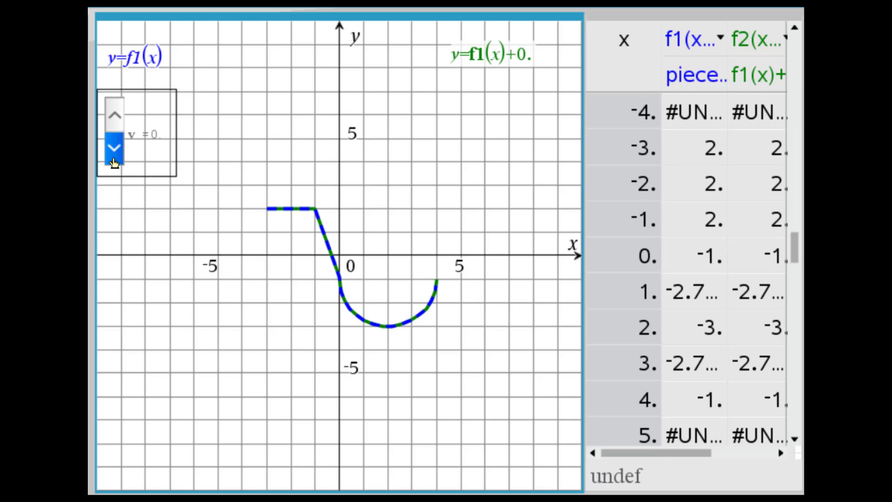
pyautogui.click(113, 162)
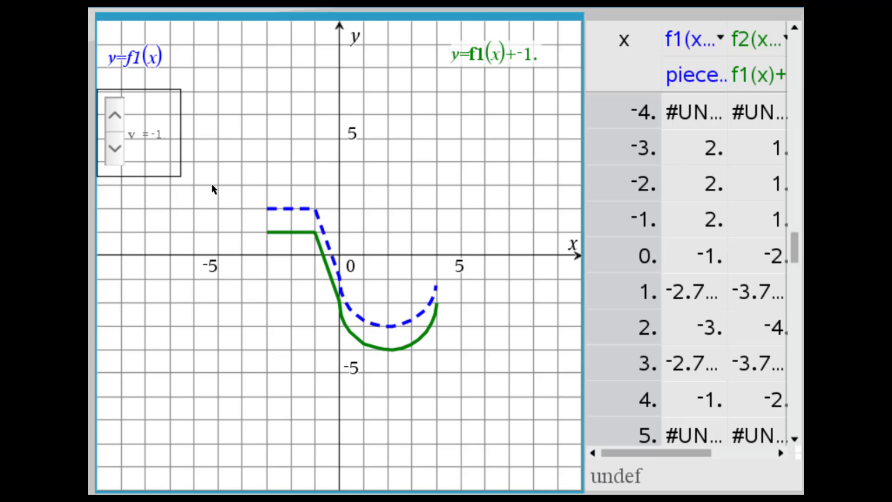
pyautogui.click(115, 149)
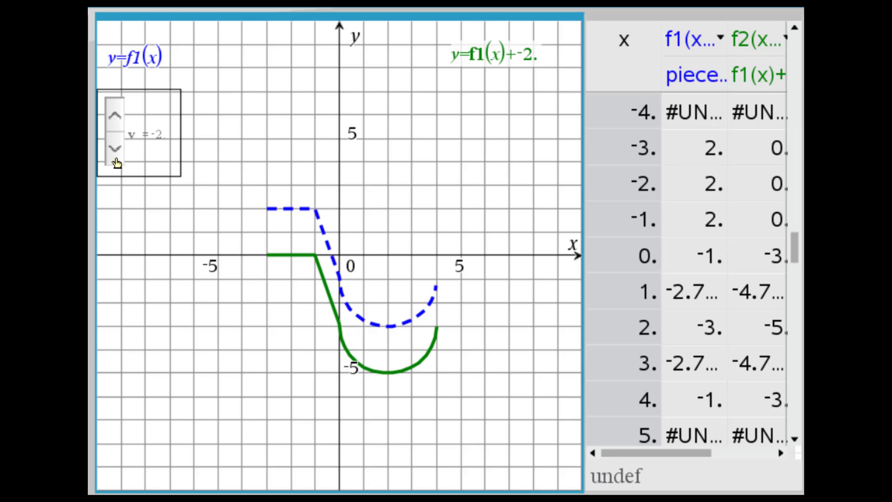